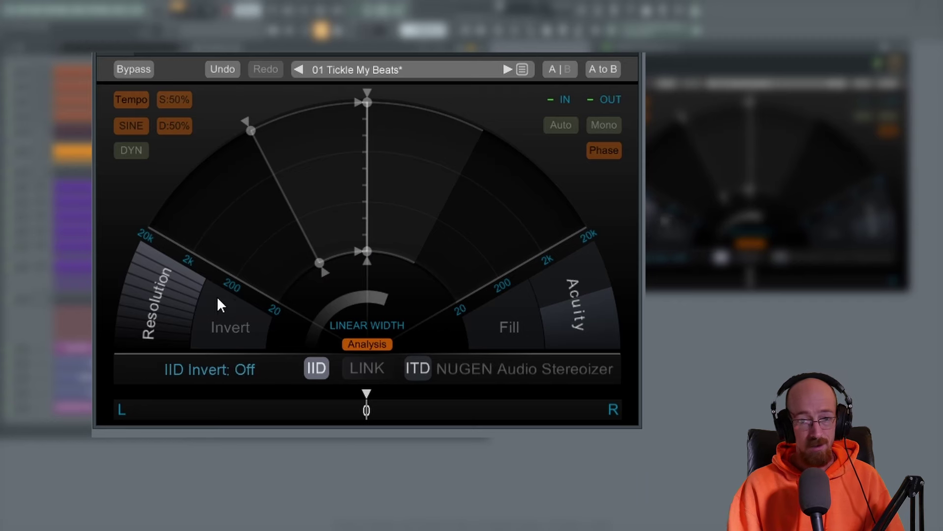
Open an ITD width of about 76% on the right, checking the IID and ITD low bounds stay at 20 Hz
mouse_move(320, 265)
left_mouse_down()
mouse_move(318, 196)
mouse_move(319, 263)
left_mouse_up()
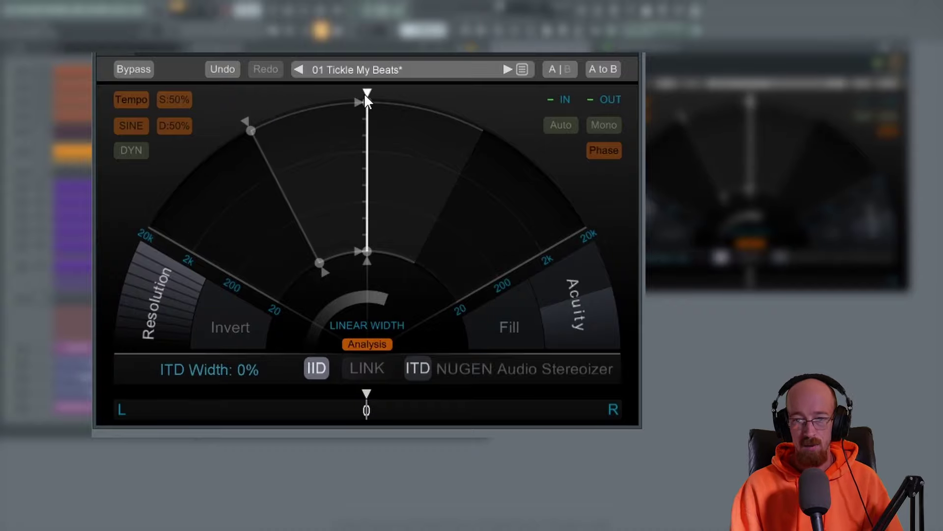
left_click_drag(368, 102, 524, 205)
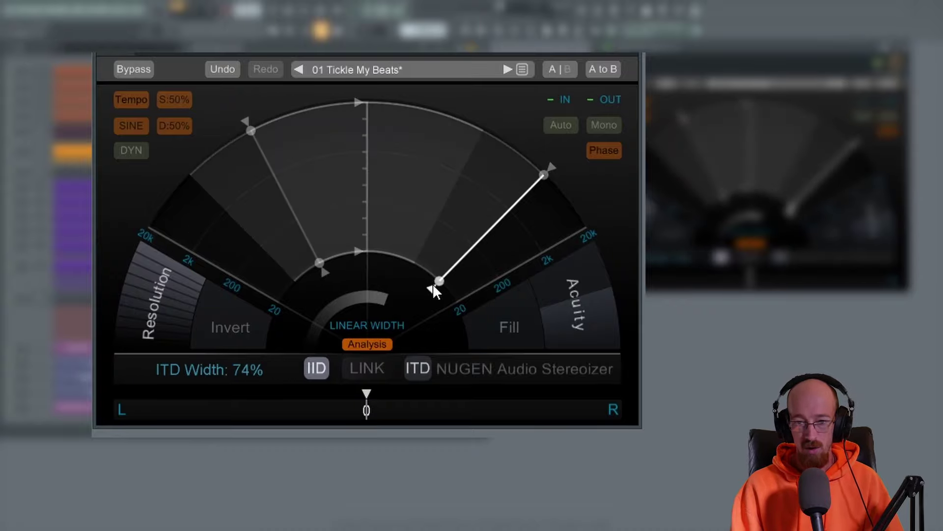
mouse_move(435, 281)
left_mouse_down()
mouse_move(448, 264)
mouse_move(438, 280)
left_mouse_up()
mouse_move(544, 172)
left_mouse_down()
mouse_move(547, 163)
mouse_move(440, 111)
mouse_move(489, 157)
mouse_move(542, 186)
left_mouse_up()
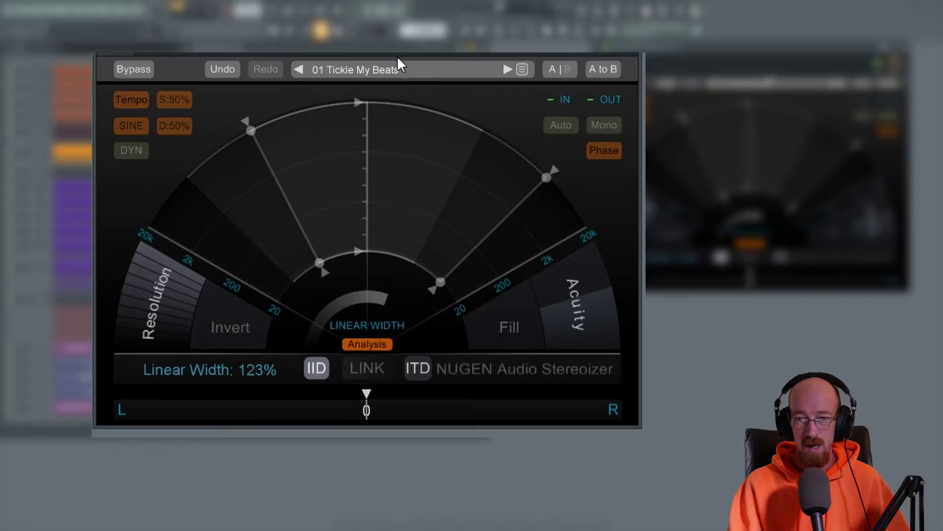
Try the IID Focus limits, returning them to 20 Hz and 22.0 kHz
left_click_drag(359, 103, 361, 160)
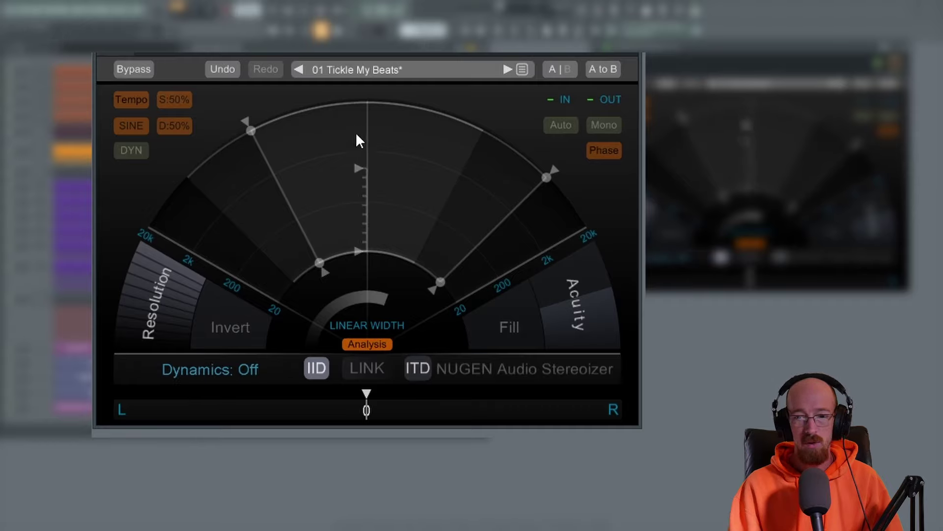
left_click_drag(357, 170, 363, 74)
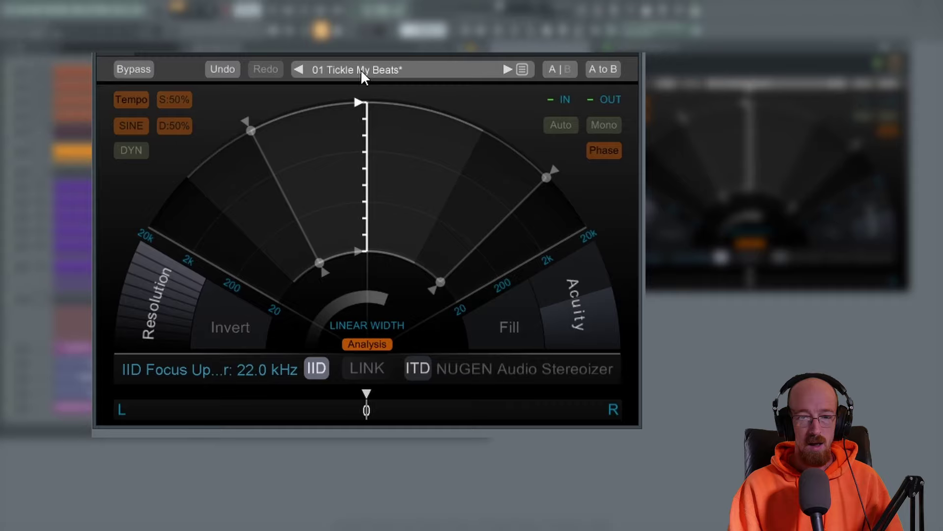
left_click_drag(356, 252, 369, 265)
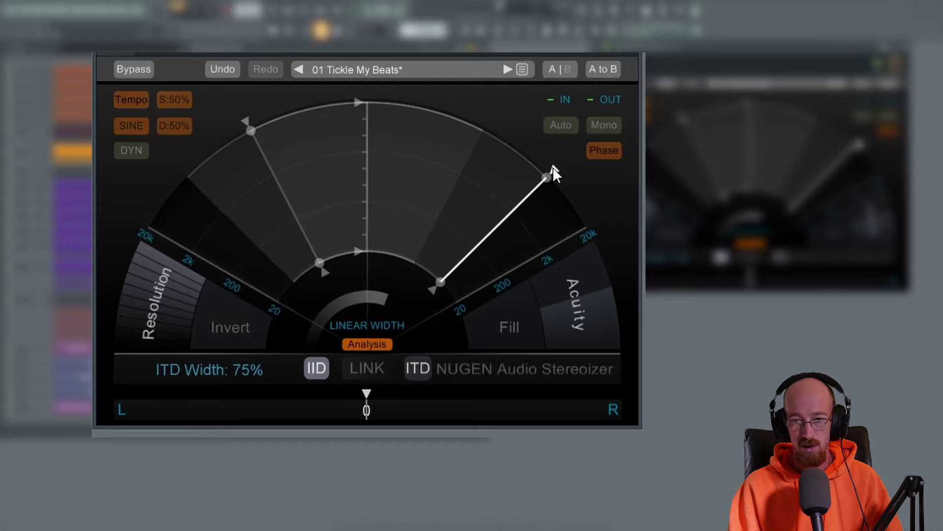
Shrink the ITD width to about 2% and widen the IID width to about 80%
left_click_drag(552, 167, 378, 104)
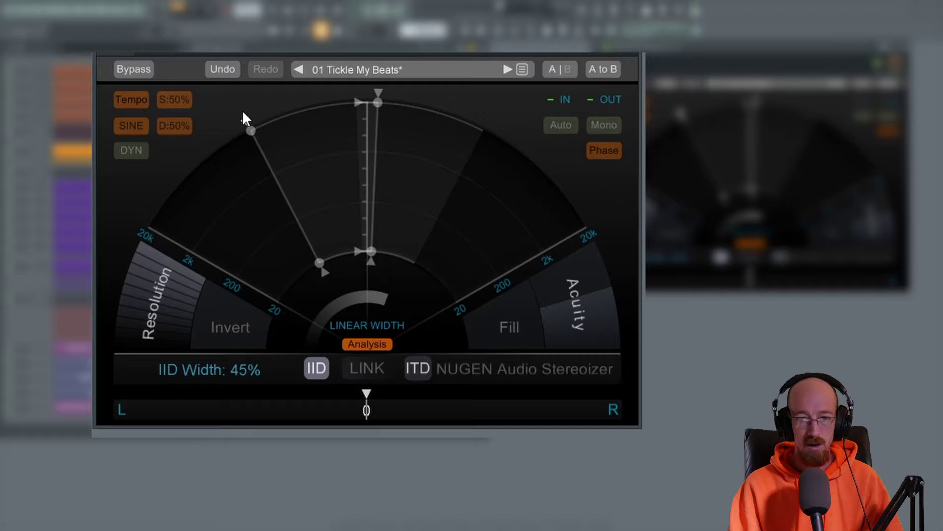
left_click_drag(235, 129, 192, 198)
left_click_drag(382, 95, 356, 100)
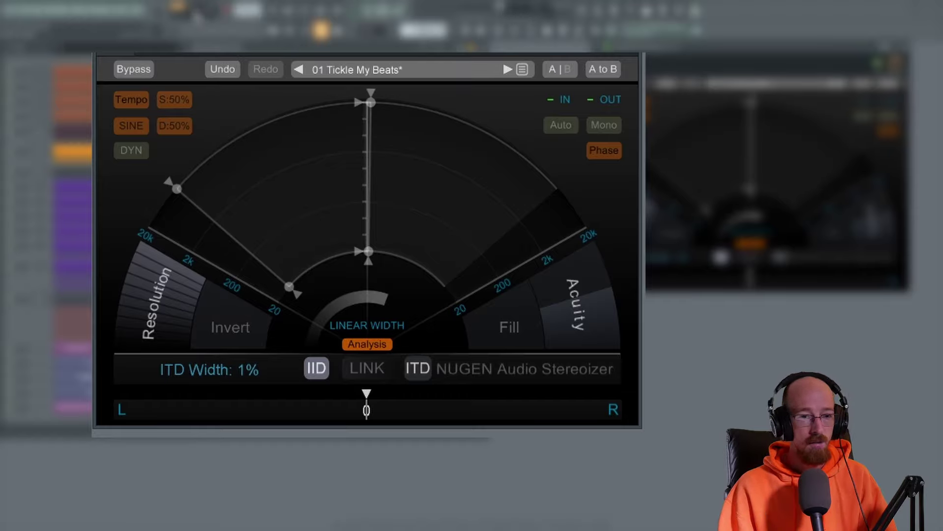
Start playback and narrow the IID Focus to about 511 Hz–507 Hz range, with IID width near 84%
key("space")
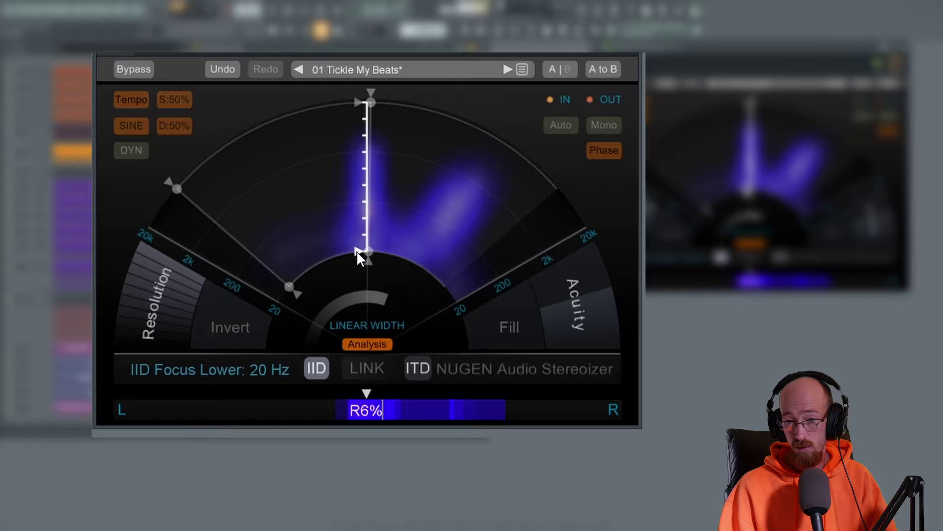
left_click_drag(356, 249, 353, 155)
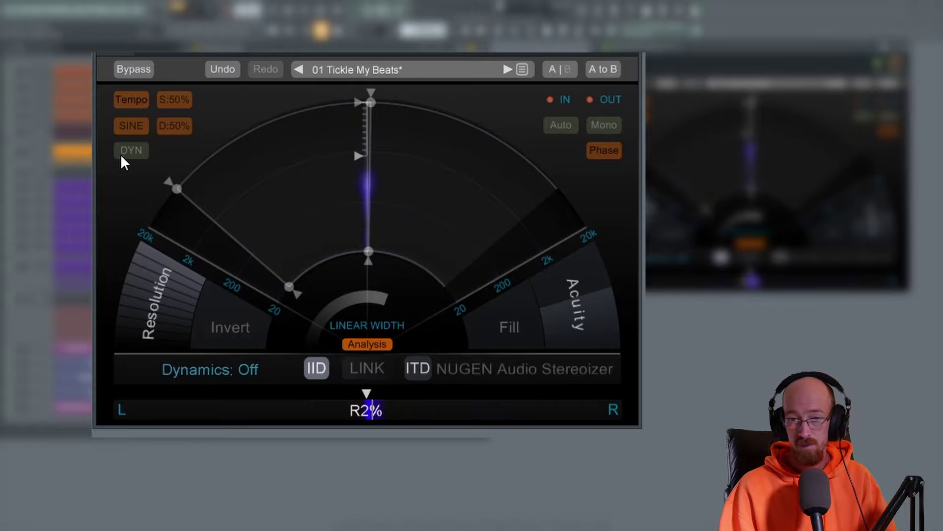
left_click_drag(169, 181, 353, 115)
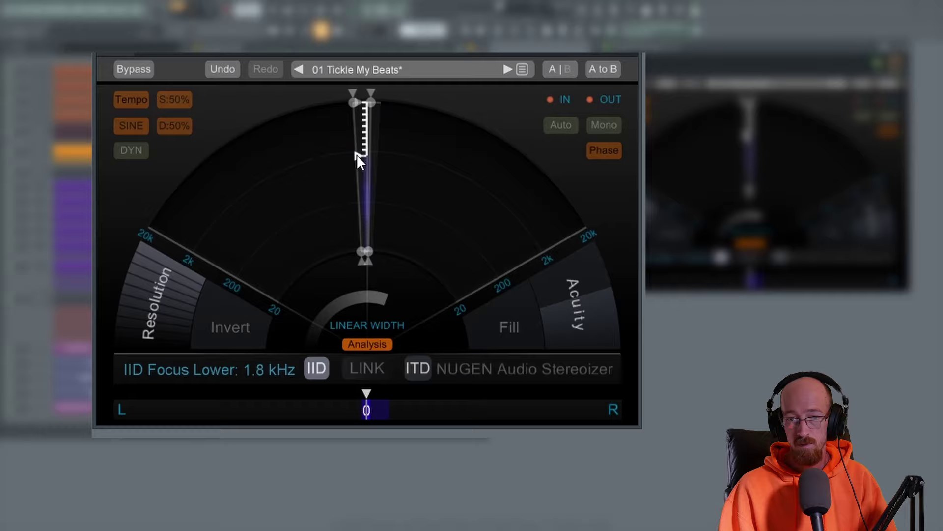
left_click_drag(357, 154, 355, 206)
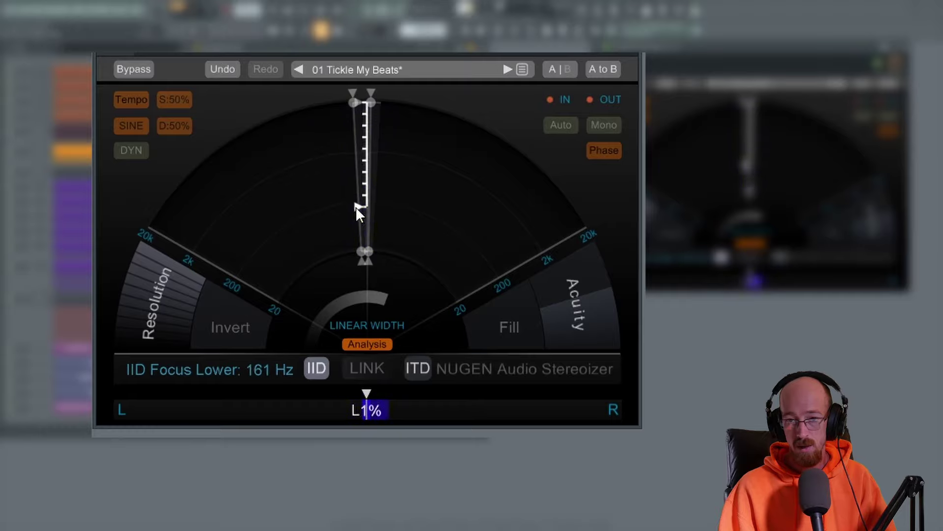
left_click_drag(353, 102, 154, 197)
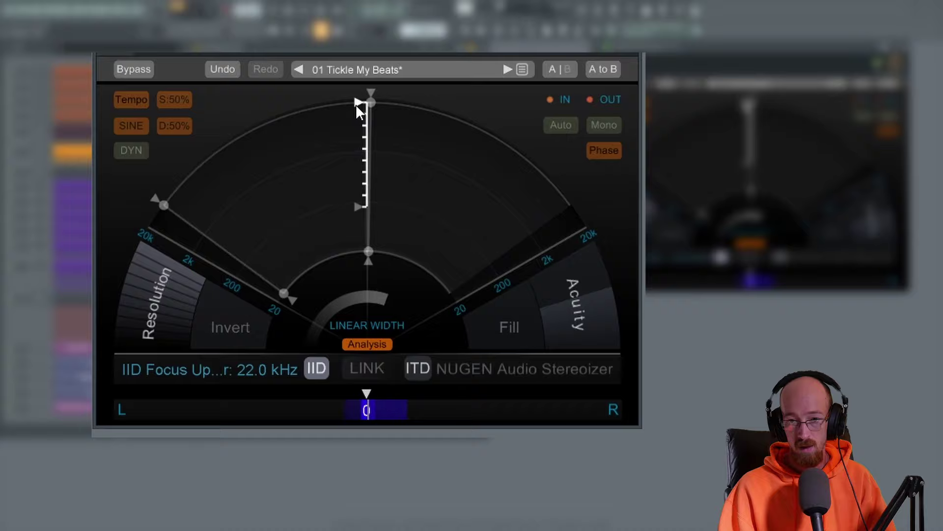
left_click_drag(357, 100, 357, 181)
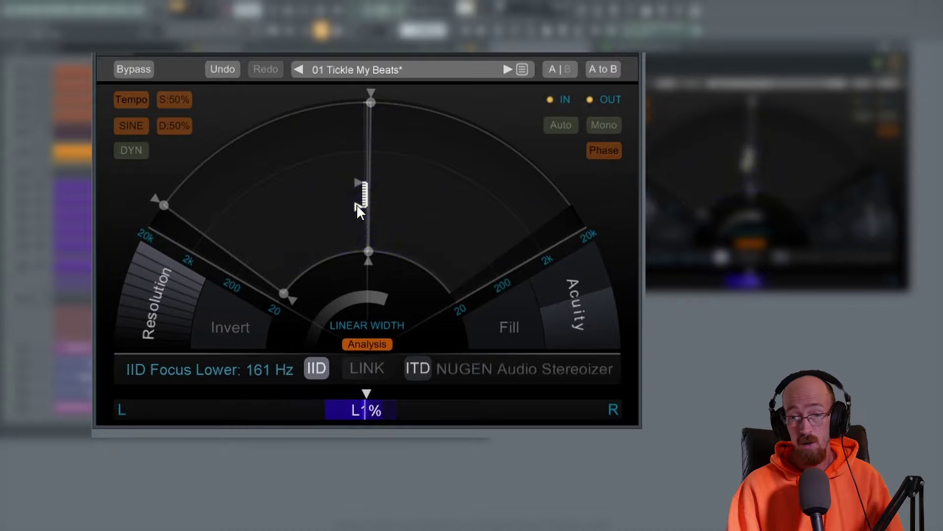
Drop the IID Focus lower limit to 38 Hz, set IID width to 79%, and Focus upper to about 1.4 kHz
left_click_drag(356, 208, 359, 253)
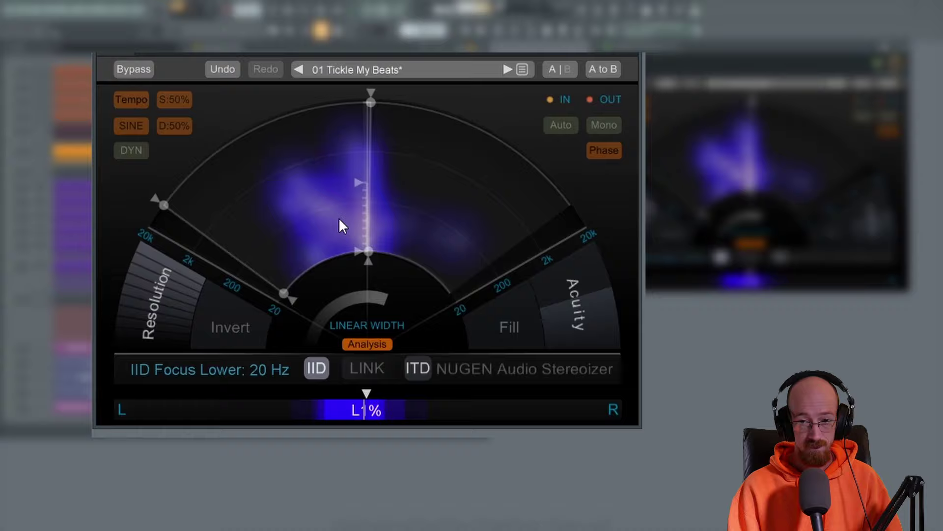
mouse_move(164, 204)
left_mouse_down()
mouse_move(167, 182)
mouse_move(245, 118)
mouse_move(306, 93)
mouse_move(339, 99)
mouse_move(194, 159)
mouse_move(180, 183)
left_mouse_up()
left_click_drag(359, 183, 358, 101)
mouse_move(180, 184)
left_mouse_down()
mouse_move(173, 166)
mouse_move(195, 170)
left_mouse_up()
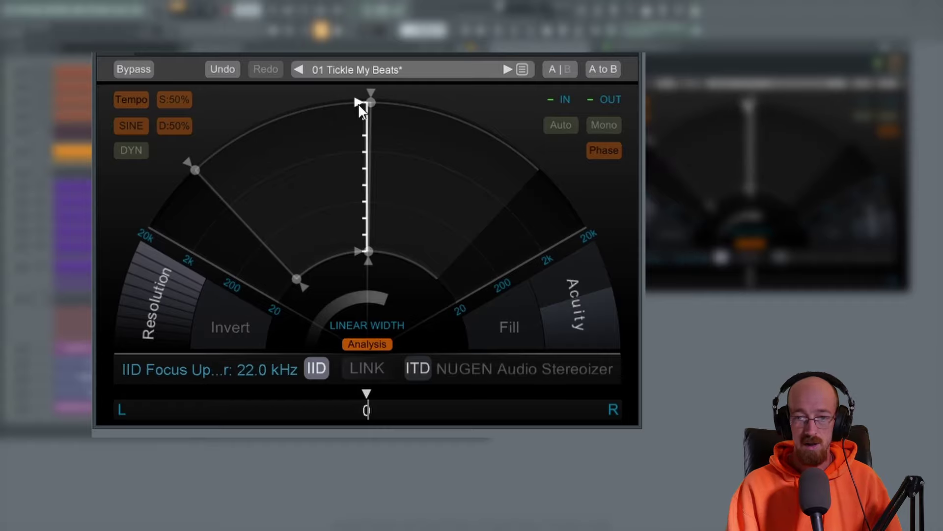
left_click_drag(360, 105, 364, 181)
mouse_move(363, 129)
left_mouse_down()
mouse_move(360, 110)
mouse_move(362, 169)
mouse_move(362, 102)
left_mouse_up()
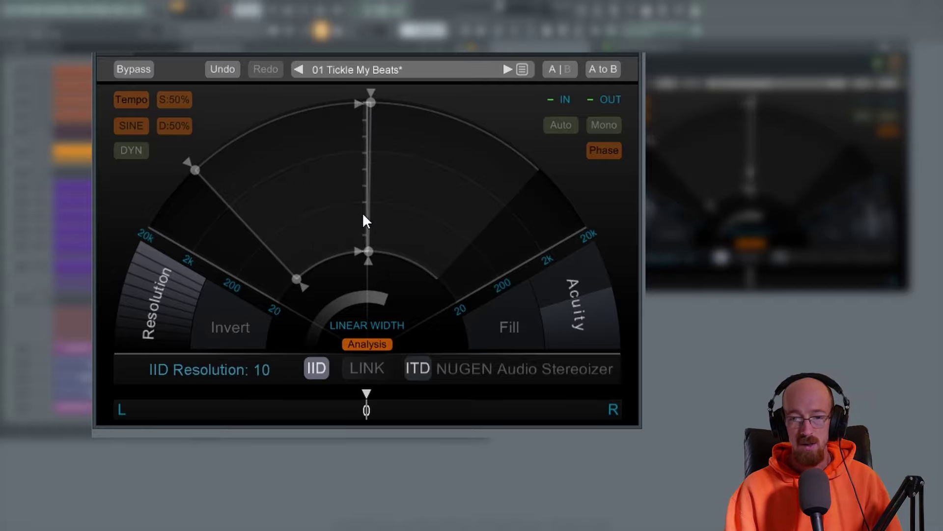
Nudge the IID Focus lower limit up to 26 Hz
mouse_move(360, 252)
left_mouse_down()
mouse_move(359, 157)
mouse_move(367, 253)
left_mouse_up()
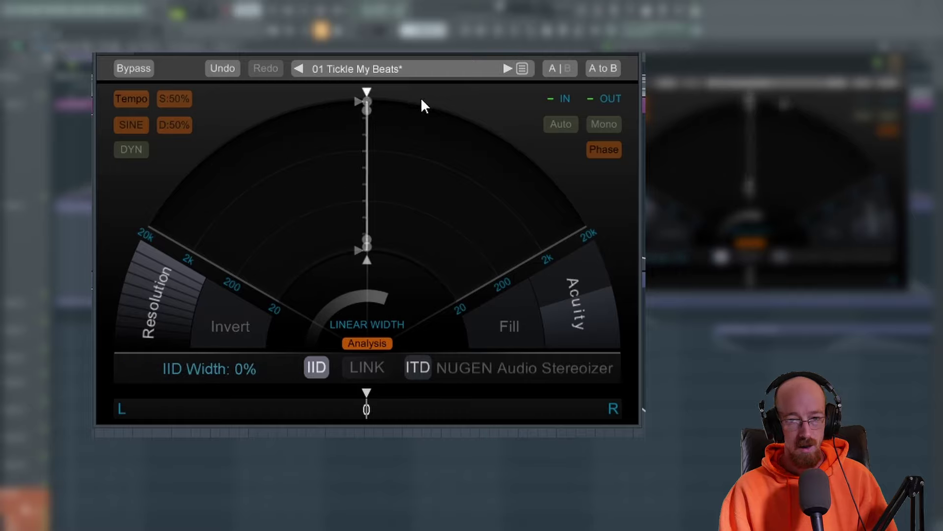
Open an IID width on the left, start playback, and settle it around 54%
mouse_move(366, 98)
left_mouse_down()
mouse_move(290, 103)
mouse_move(225, 122)
mouse_move(172, 164)
mouse_move(158, 193)
left_mouse_up()
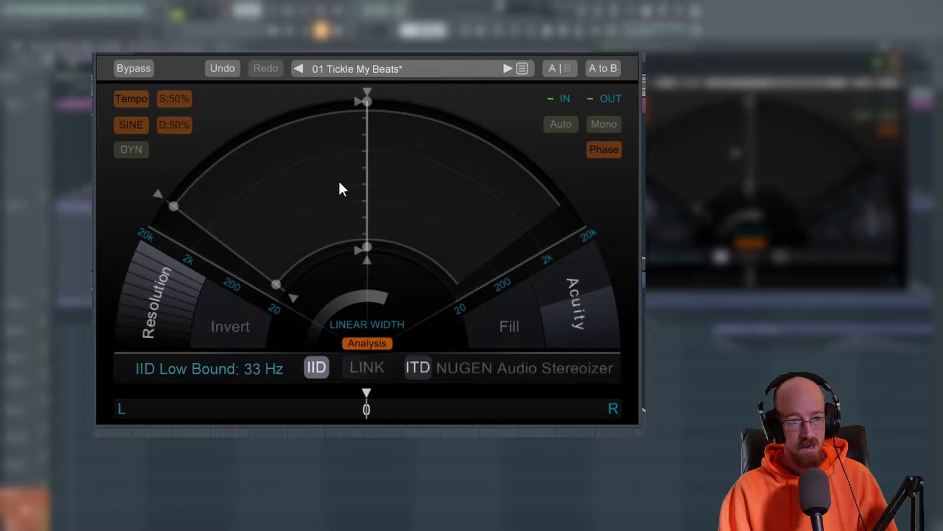
key("space")
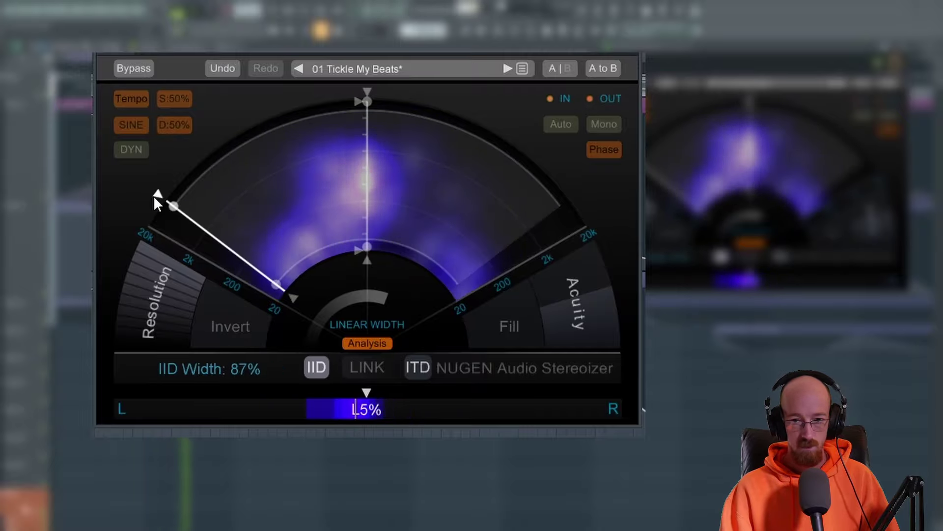
left_click_drag(155, 194, 284, 122)
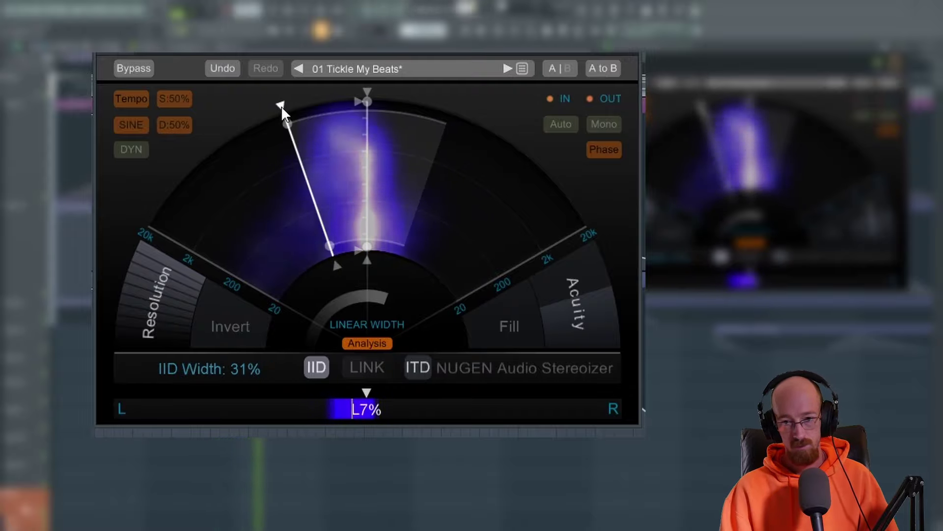
left_click_drag(281, 105, 188, 169)
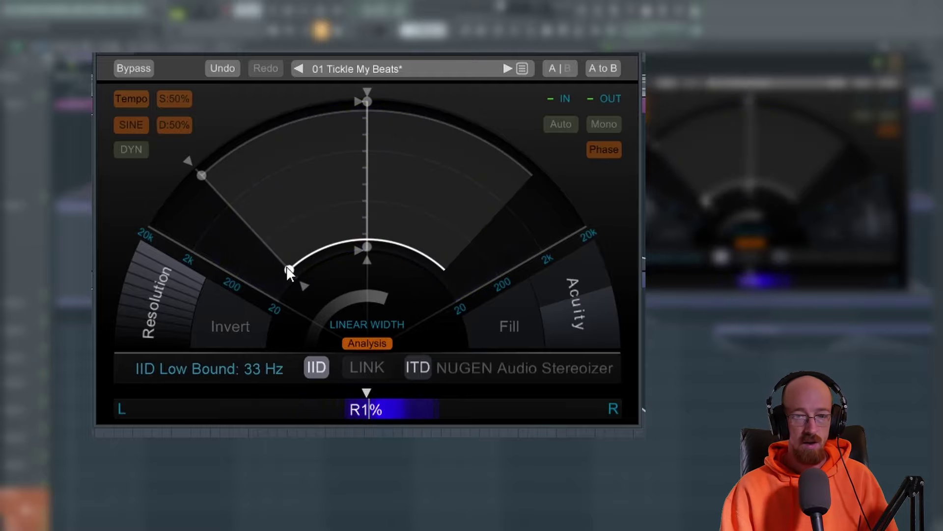
Try an IID low bound of 1.1 kHz and a 7.4 kHz high bound, widening to about 74%
left_click_drag(289, 271, 280, 195)
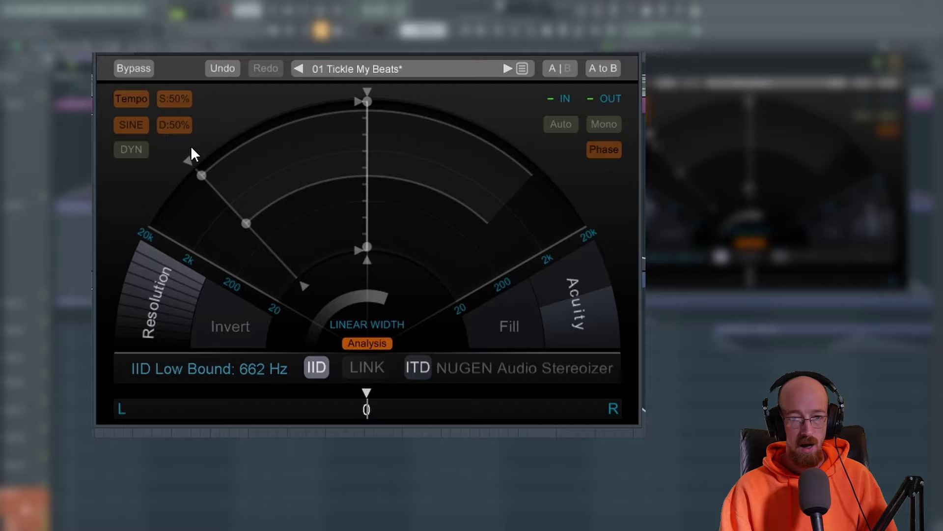
left_click_drag(187, 160, 181, 167)
left_click_drag(241, 229, 282, 299)
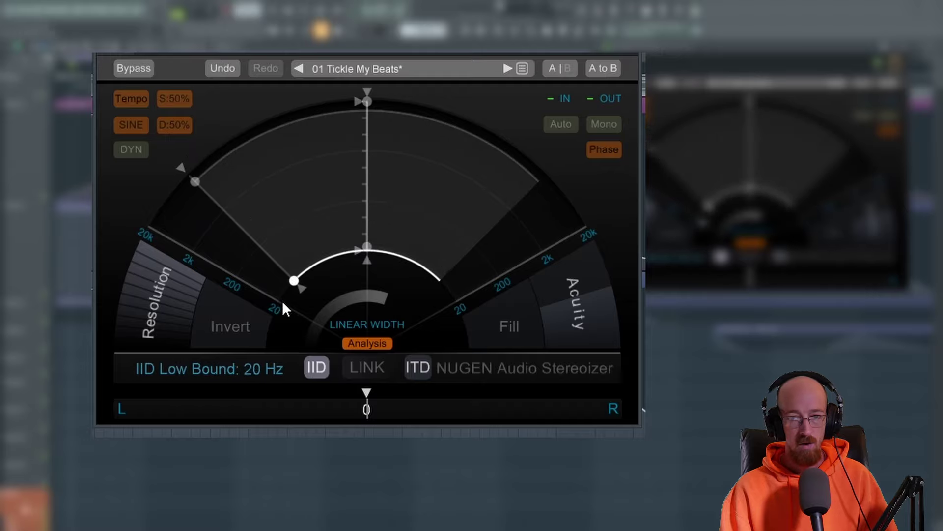
left_click_drag(195, 182, 248, 254)
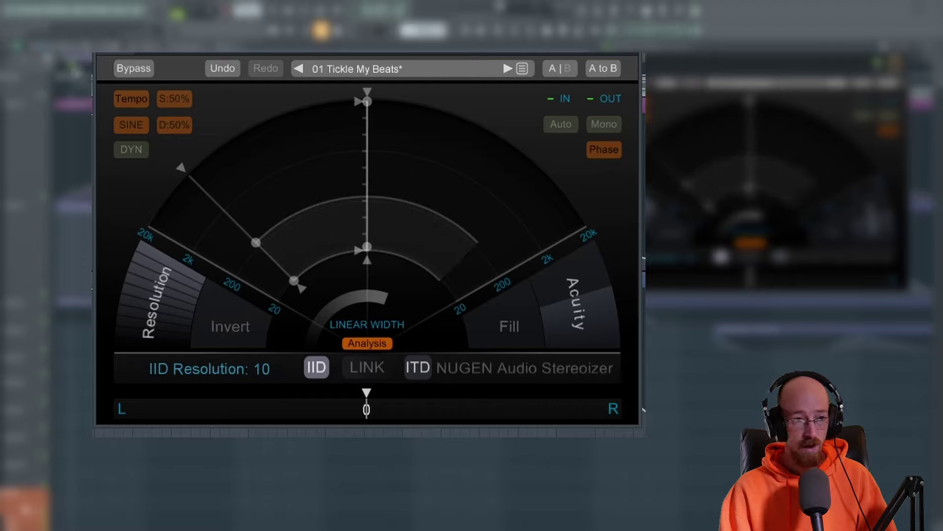
Restart playback and set the IID range from 751 Hz to the top of the spectrum
key("space")
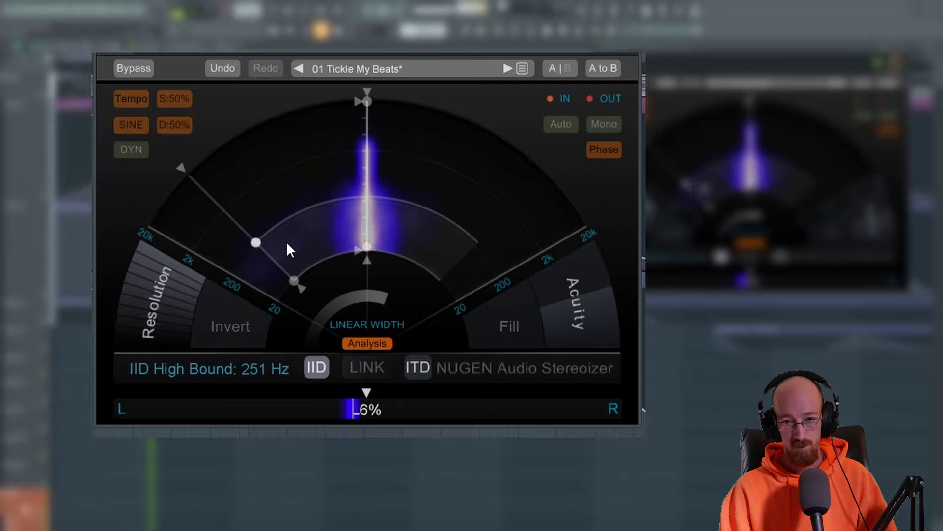
left_click_drag(255, 243, 190, 176)
left_click_drag(294, 276, 265, 212)
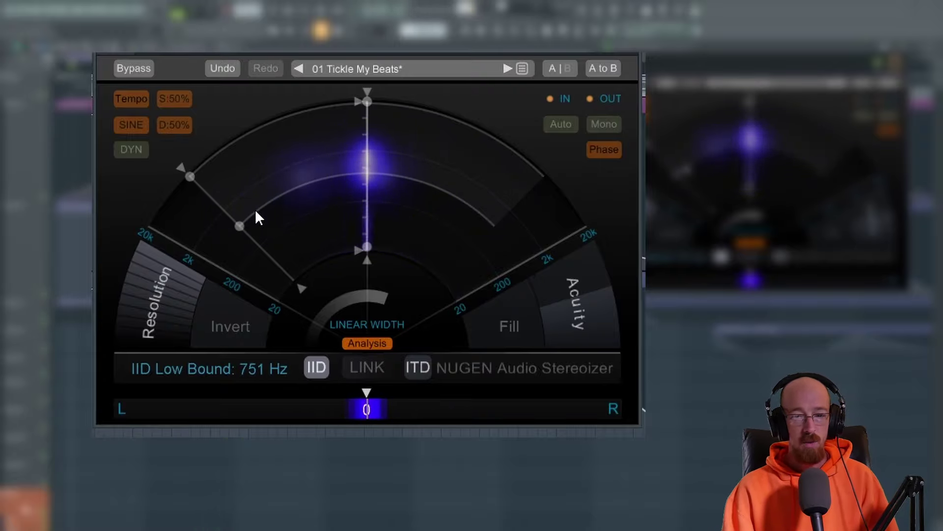
Lower the IID low bound to 28 Hz and restart playback with the Focus upper limit near 92 Hz
left_click_drag(240, 226, 288, 276)
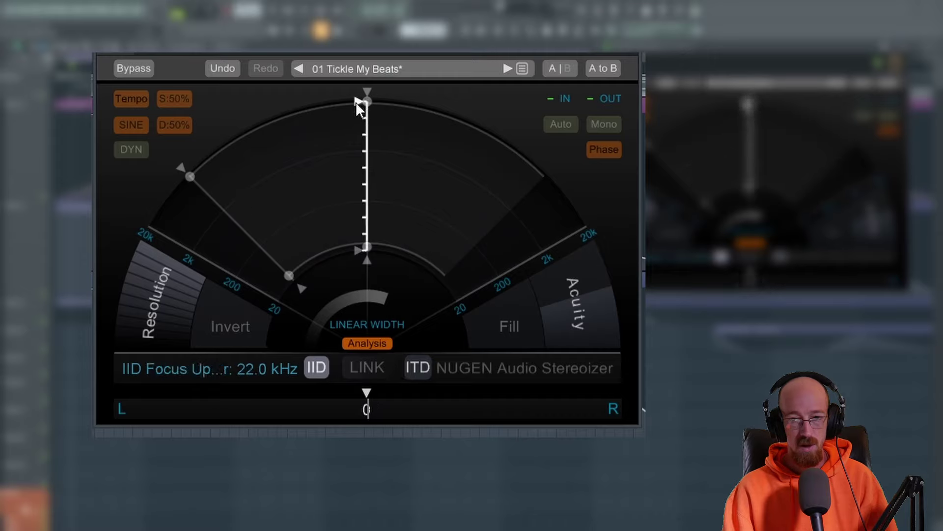
left_click_drag(356, 102, 349, 223)
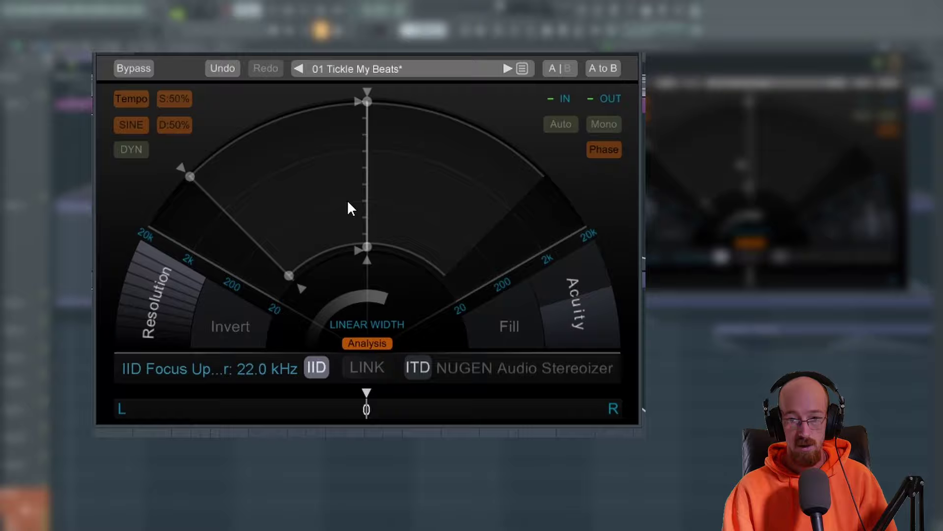
key("space")
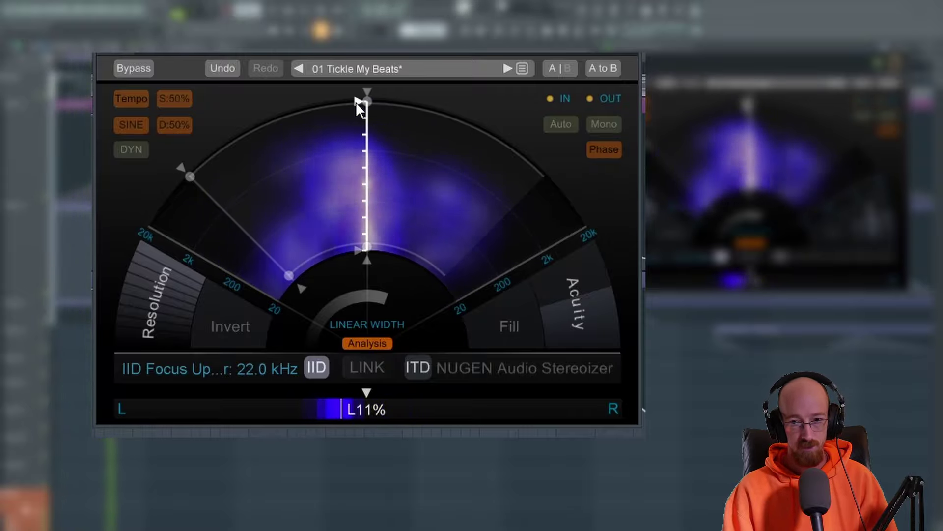
left_click_drag(356, 102, 354, 226)
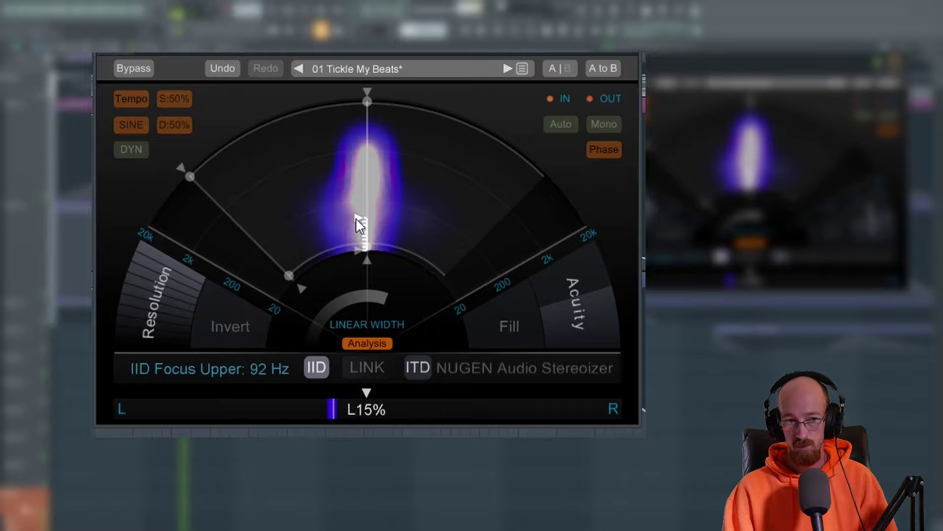
Raise the IID Focus upper limit to 7.0 kHz and set the IID width to 49%
left_click_drag(356, 216, 355, 160)
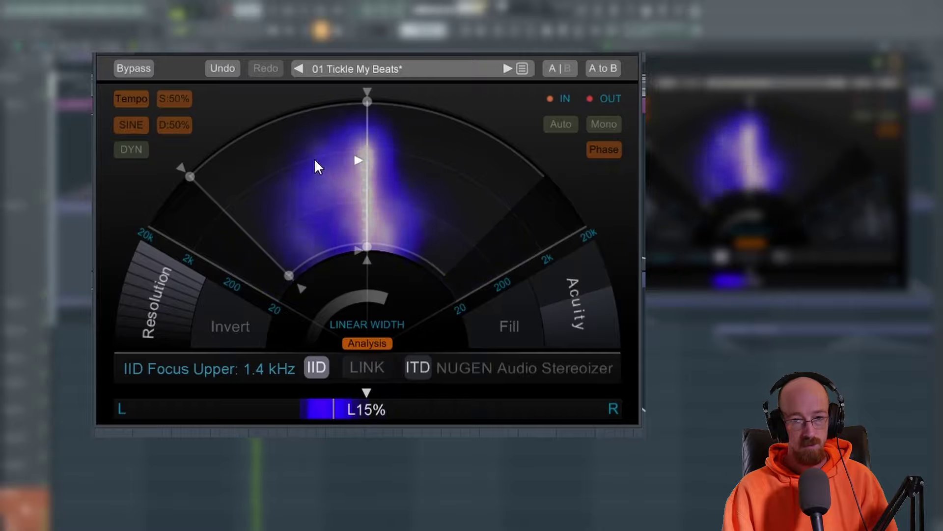
left_click_drag(359, 160, 357, 126)
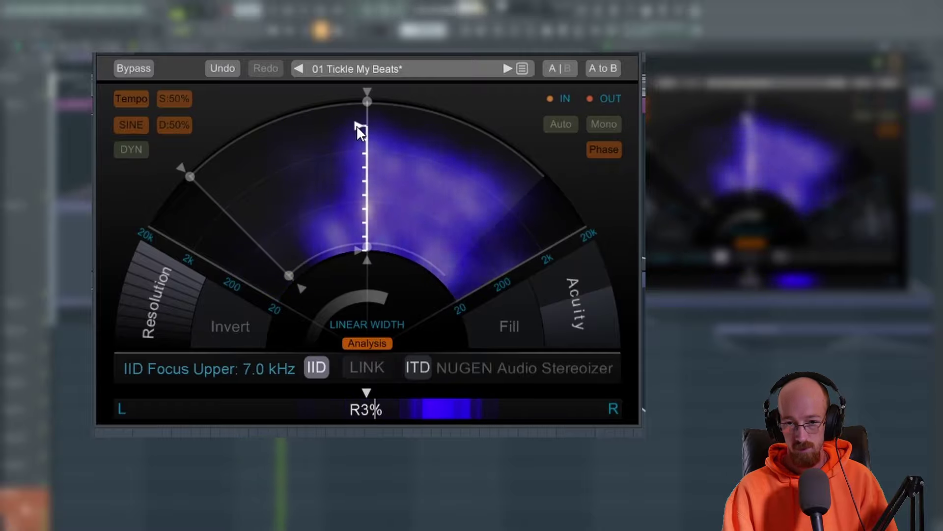
left_click_drag(190, 175, 262, 127)
Try the IID Focus upper limit at 284 Hz and 9.2 kHz, then widen the IID width to 67%
left_click_drag(360, 131, 360, 183)
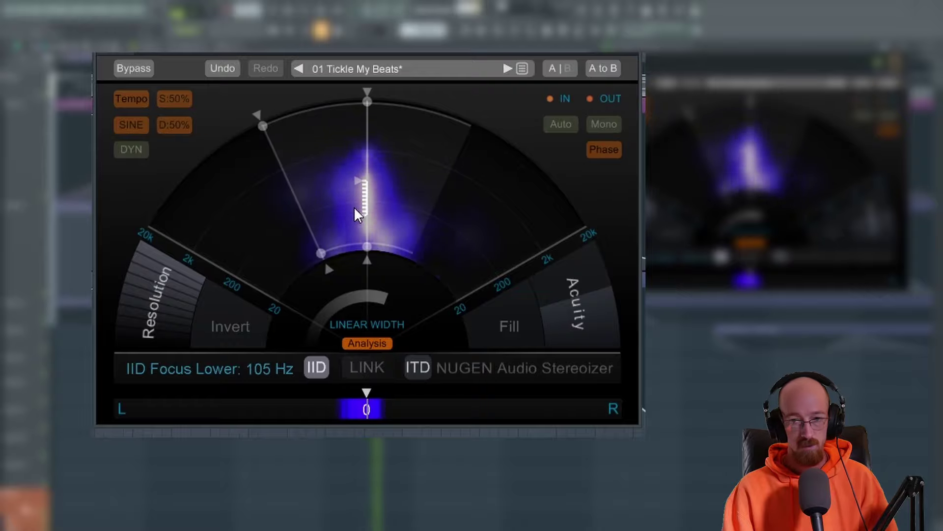
left_click_drag(359, 182, 362, 110)
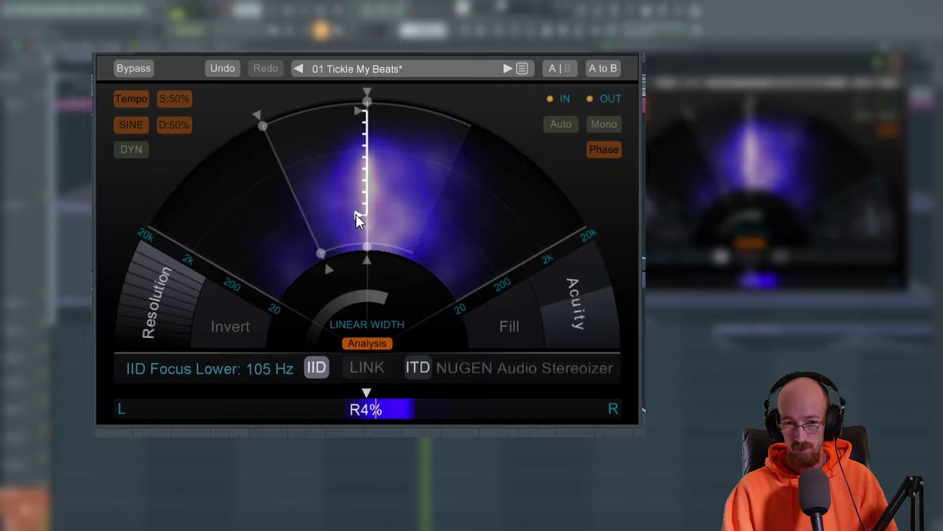
left_click_drag(263, 124, 191, 223)
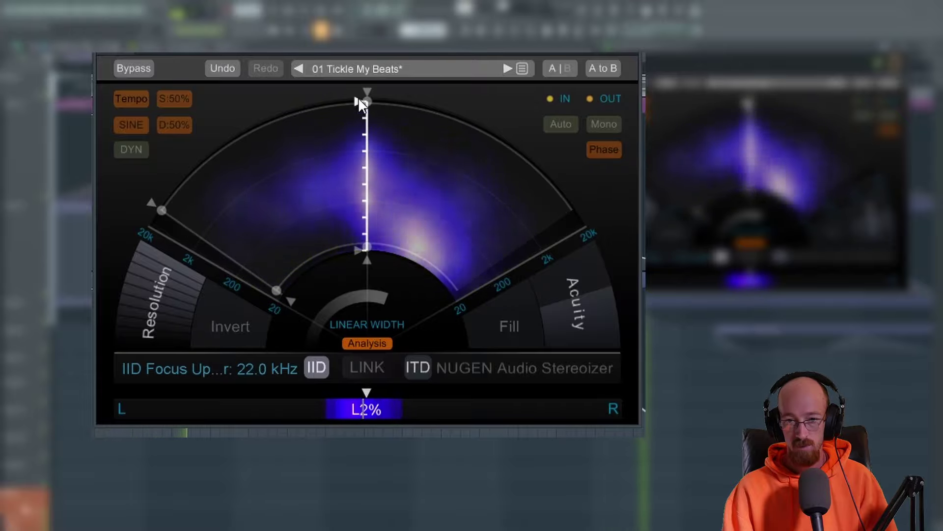
Set the IID Focus band to run from 85 Hz to 3.7 kHz
left_click_drag(367, 246, 354, 187)
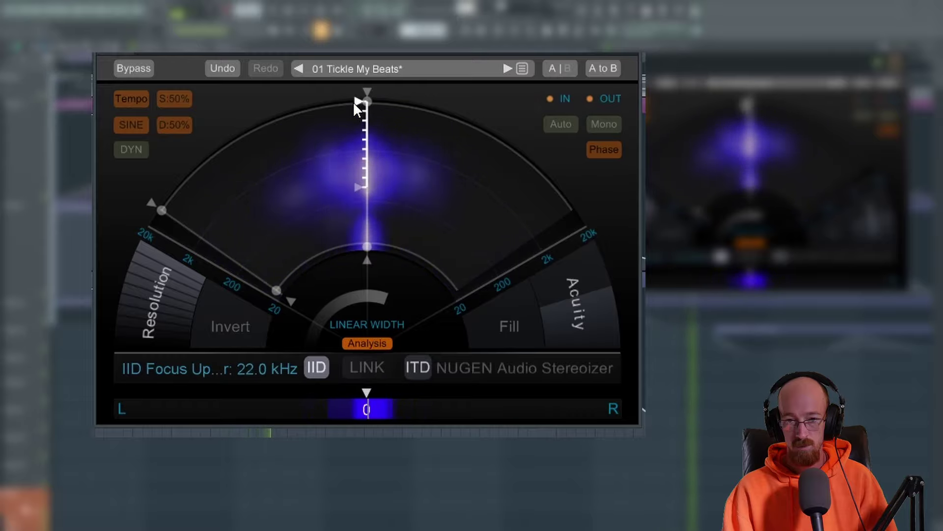
left_click_drag(355, 101, 355, 130)
left_click_drag(353, 190, 359, 261)
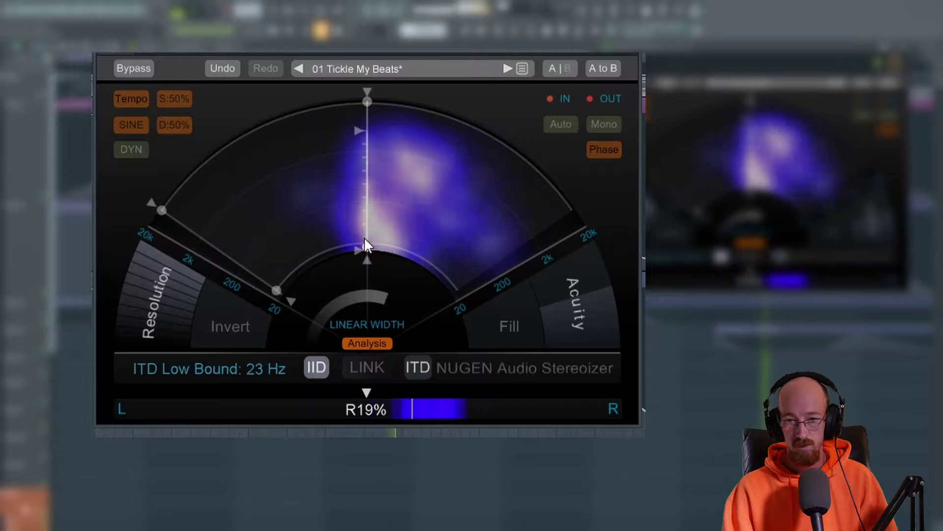
left_click_drag(361, 256, 356, 219)
left_click_drag(354, 128, 354, 139)
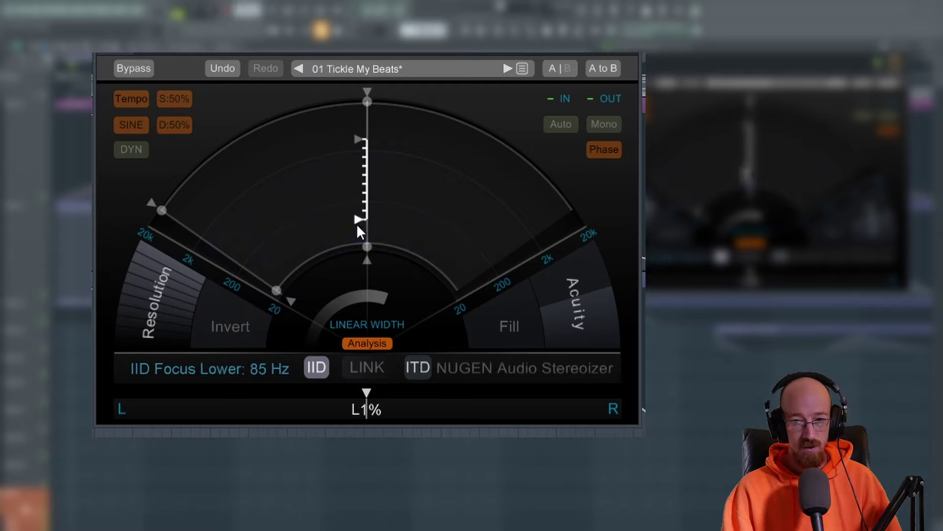
Set the IID Focus lower limit to 54 Hz, upper to 14.2 kHz, and IID width near 46%
left_click_drag(357, 220, 358, 206)
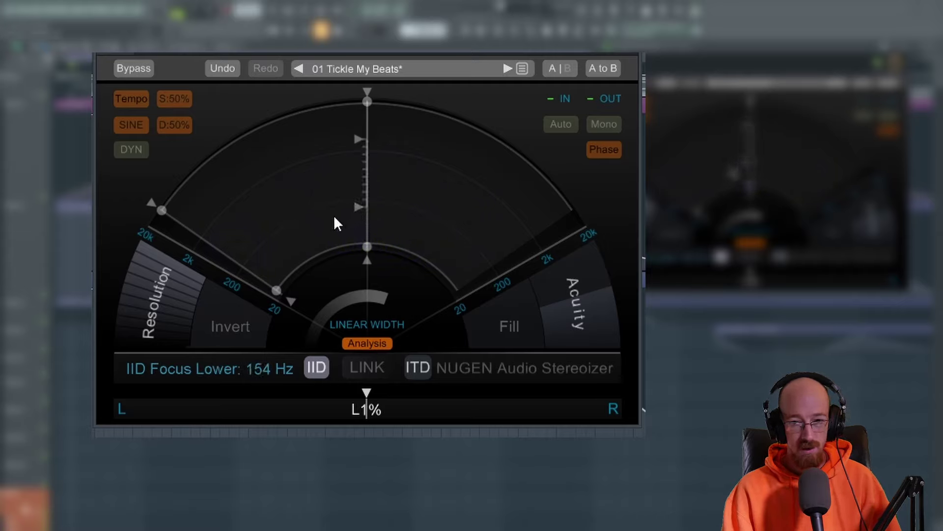
mouse_move(360, 141)
left_mouse_down()
mouse_move(360, 126)
mouse_move(359, 152)
left_mouse_up()
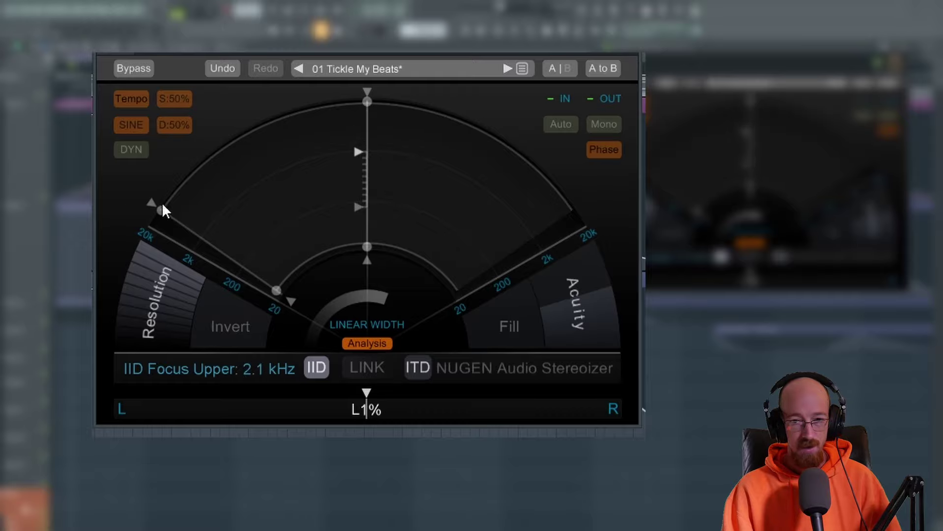
left_click_drag(164, 210, 227, 146)
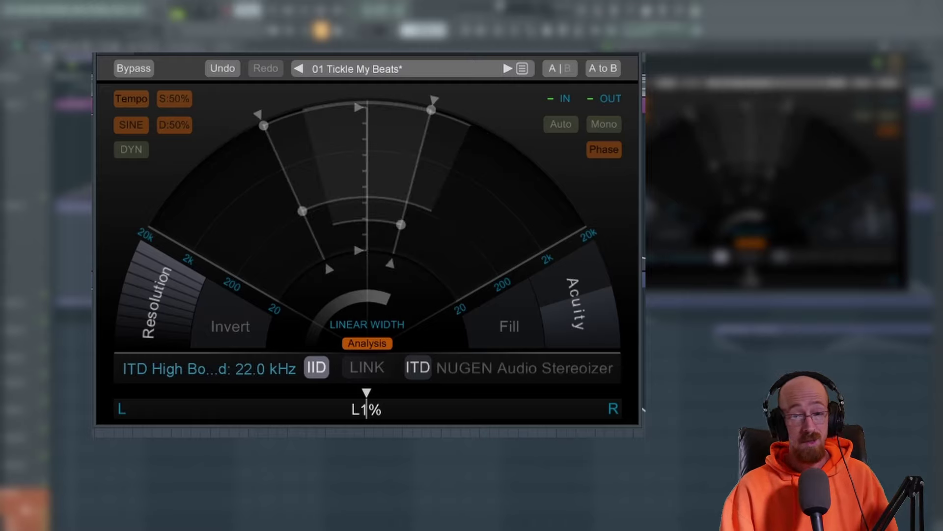
left_click_drag(358, 108, 364, 105)
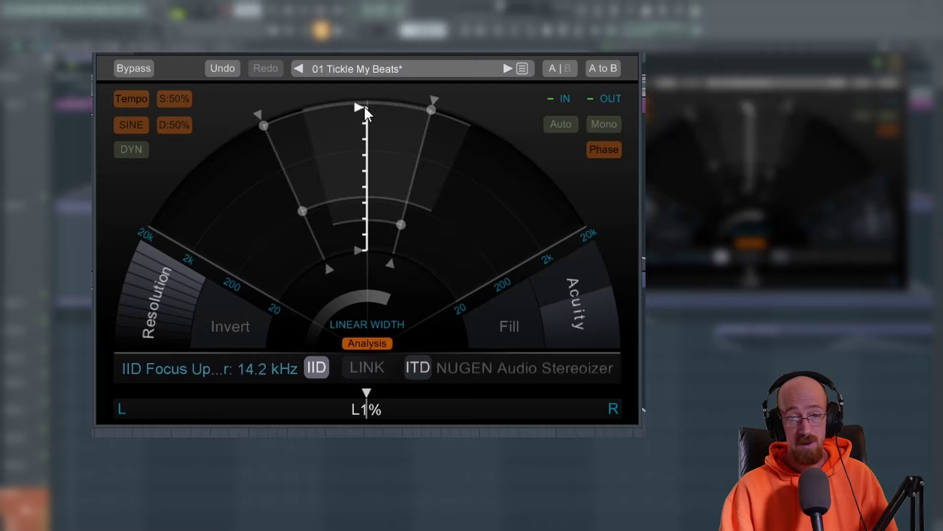
left_click_drag(264, 124, 237, 122)
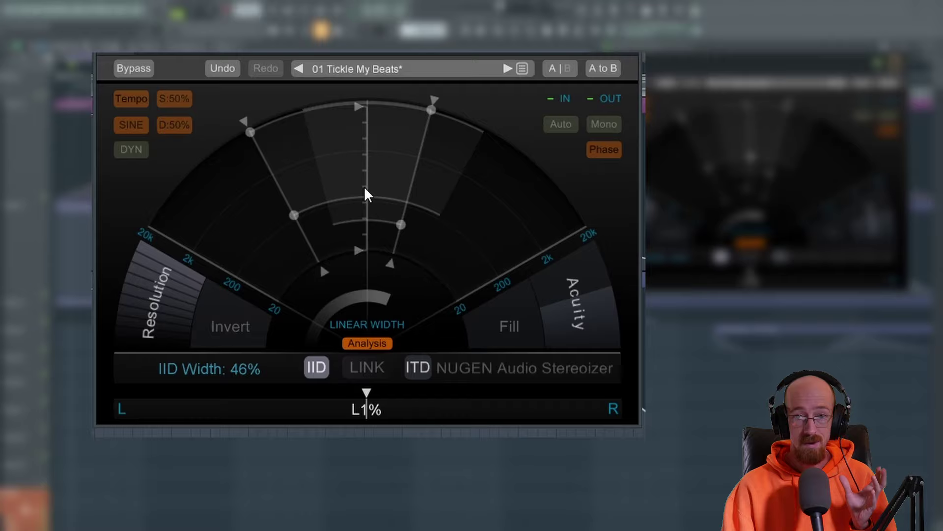
Lower the IID Focus upper limit to 315 Hz and set the Focus lower limit to 34 Hz
left_click_drag(359, 106, 360, 165)
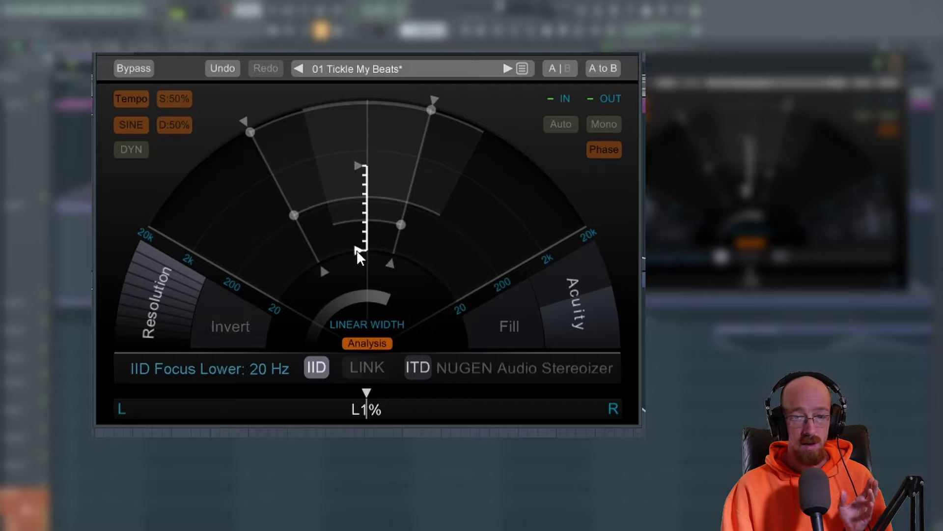
left_click_drag(353, 253, 366, 223)
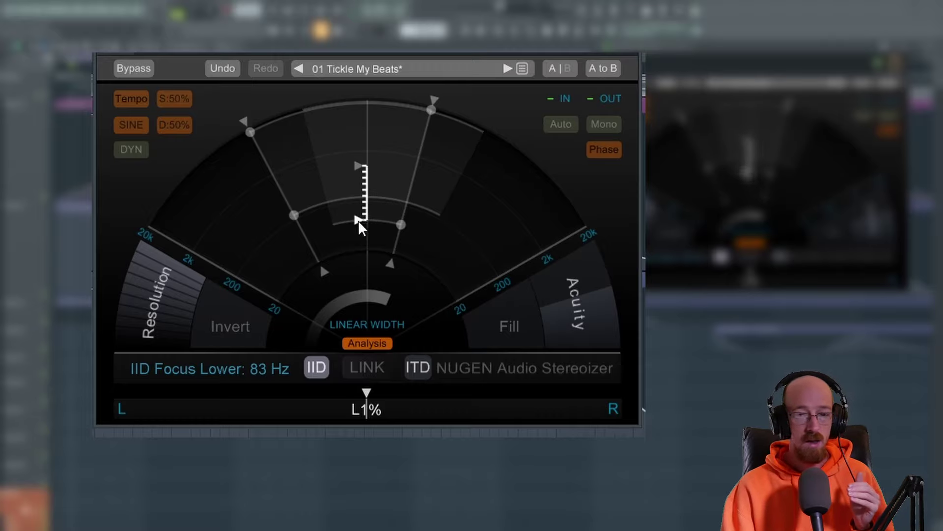
left_click_drag(361, 222, 358, 243)
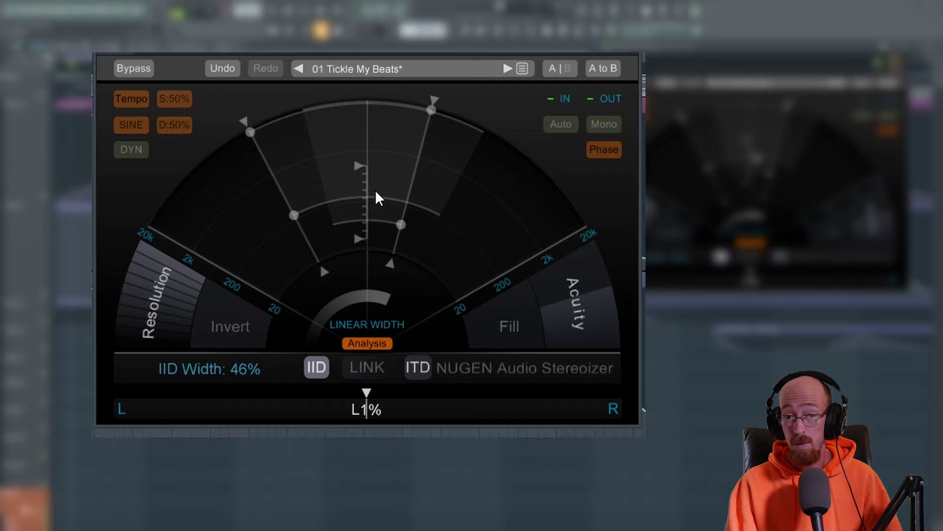
Set the IID Focus upper limit to 22.0 kHz and lower limit to 20 Hz
left_click_drag(358, 167, 361, 95)
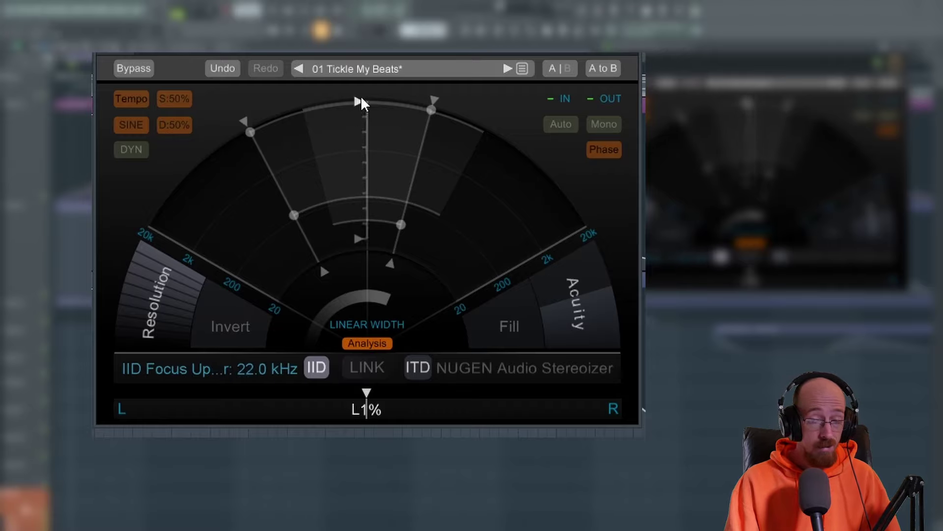
left_click_drag(358, 237, 364, 264)
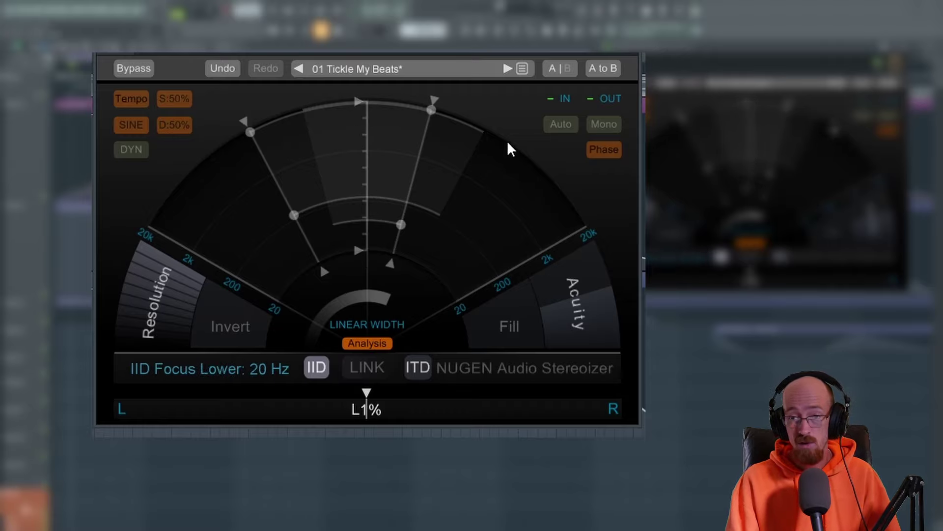